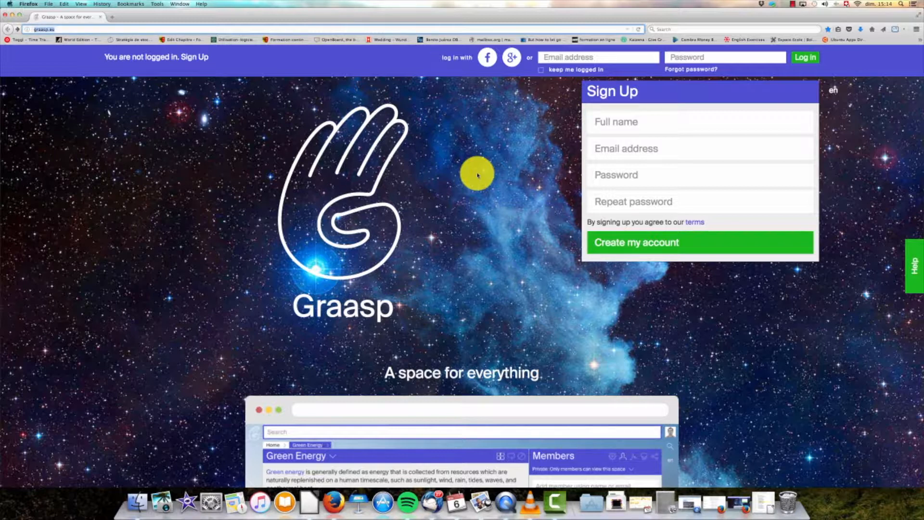
{"action": "left_click", "coordinate": [75, 29]}
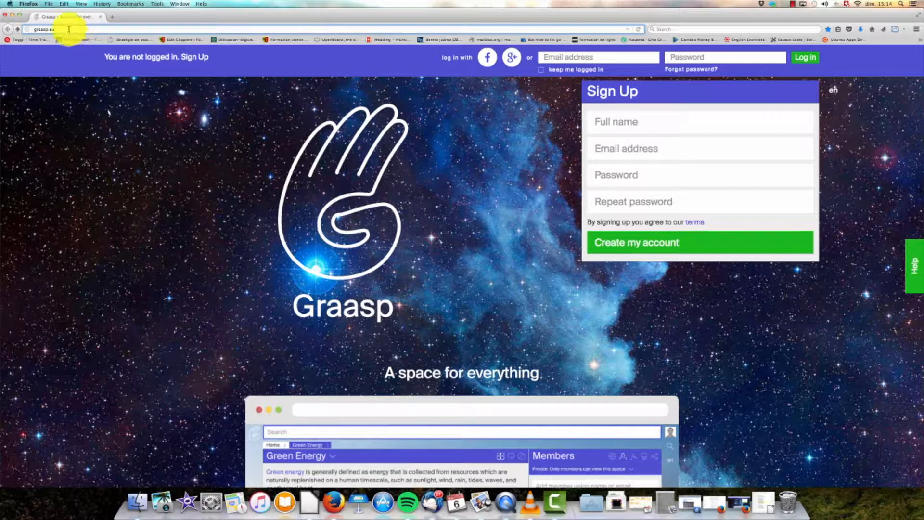
{"action": "left_click_drag", "start_coordinate": [72, 29], "coordinate": [33, 28]}
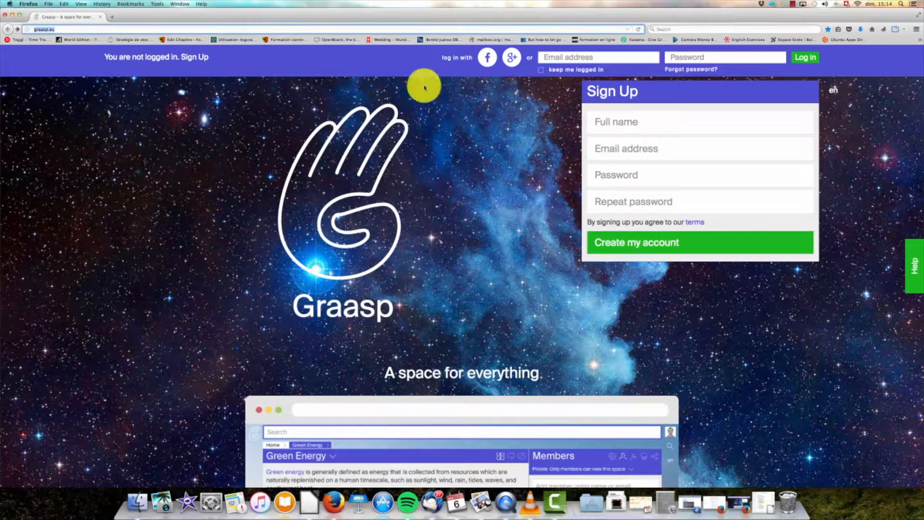
- Enter the full name in the Sign Up form
{"action": "left_click", "coordinate": [637, 60]}
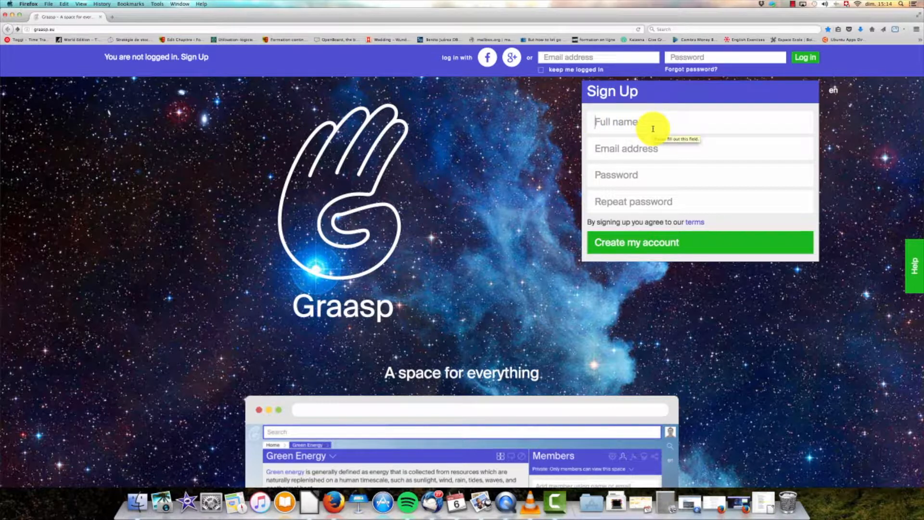
{"action": "type", "text": "pr"}
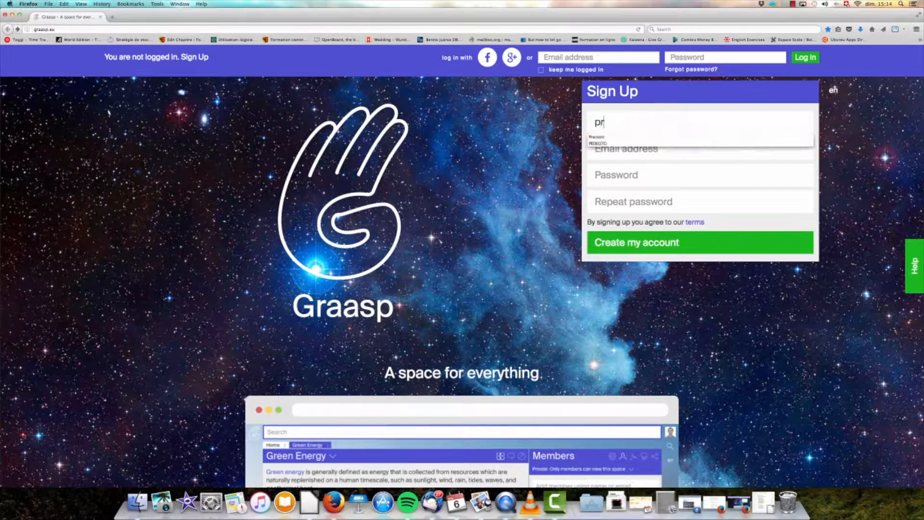
{"action": "type", "text": "enom nom"}
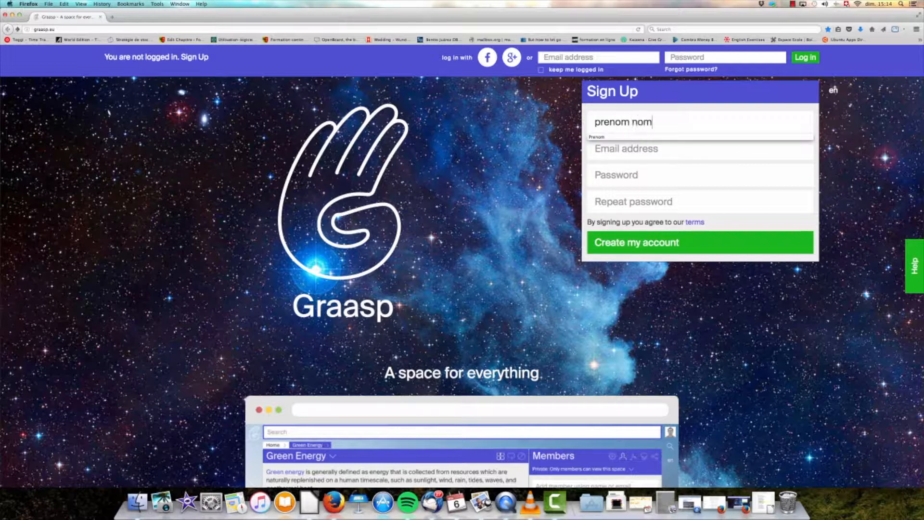
{"action": "key", "text": "Tab"}
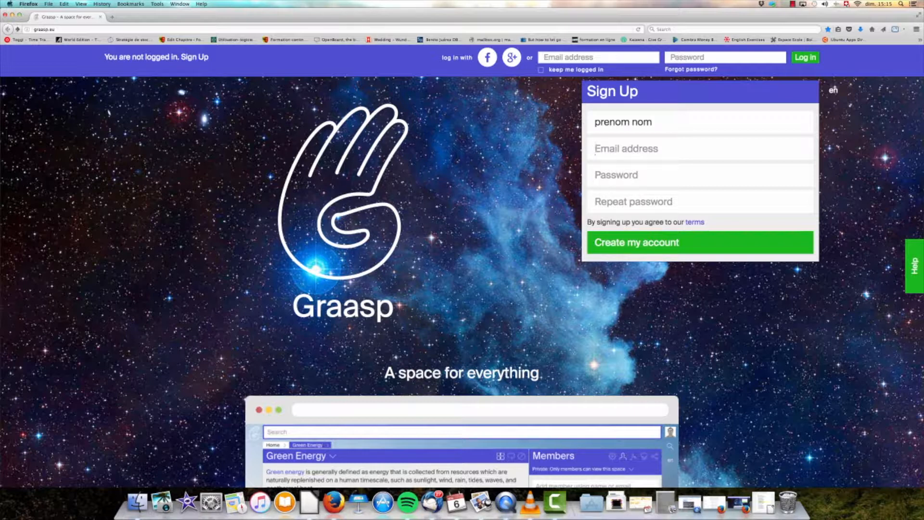
- Fill in the sign-up e-mail address using the suggested entry, and enter the account password in both password fields
{"action": "type", "text": "preno"}
{"action": "key", "text": "Down"}
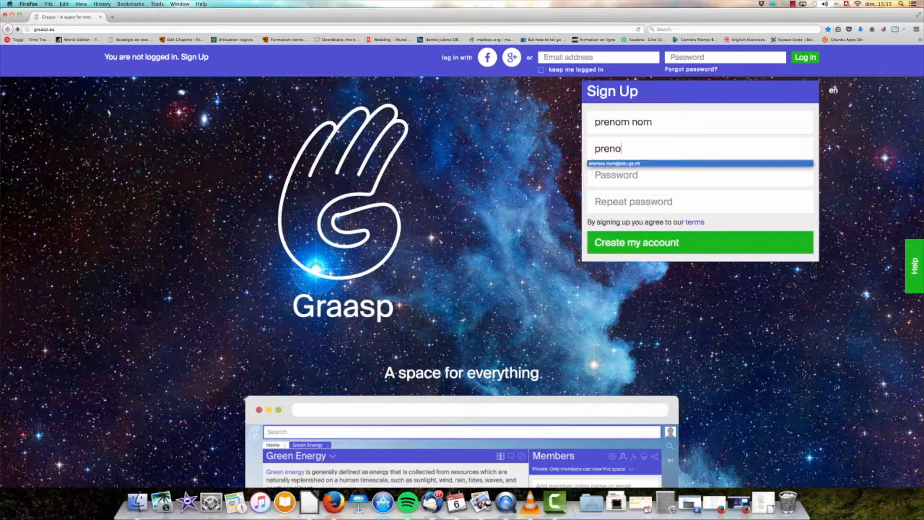
{"action": "key", "text": "Tab"}
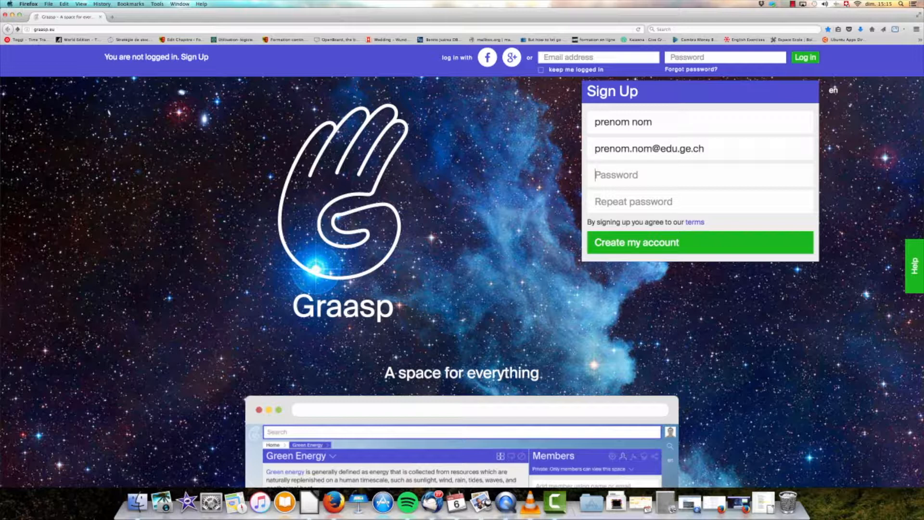
{"action": "type", "text": "p••••••••p••••••••••"}
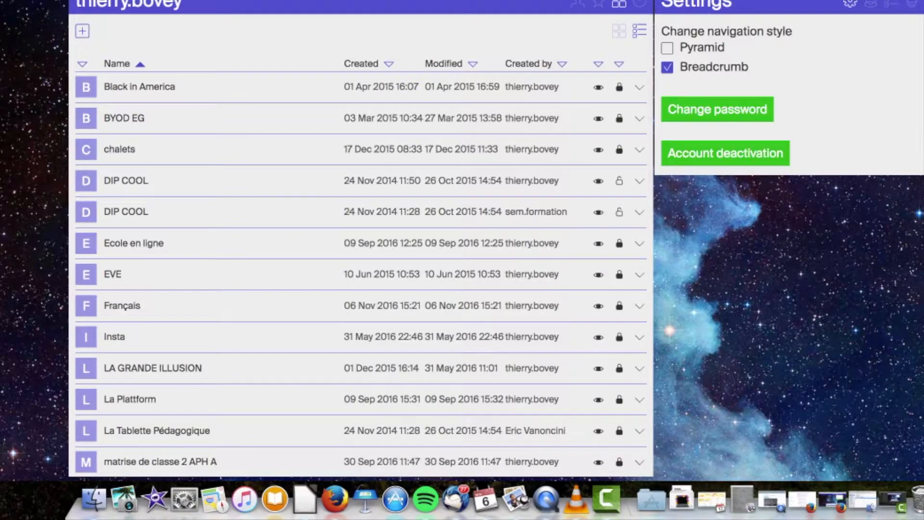
- Look through the list of existing spaces on the home page from beginning to end
{"action": "left_click", "coordinate": [54, 7]}
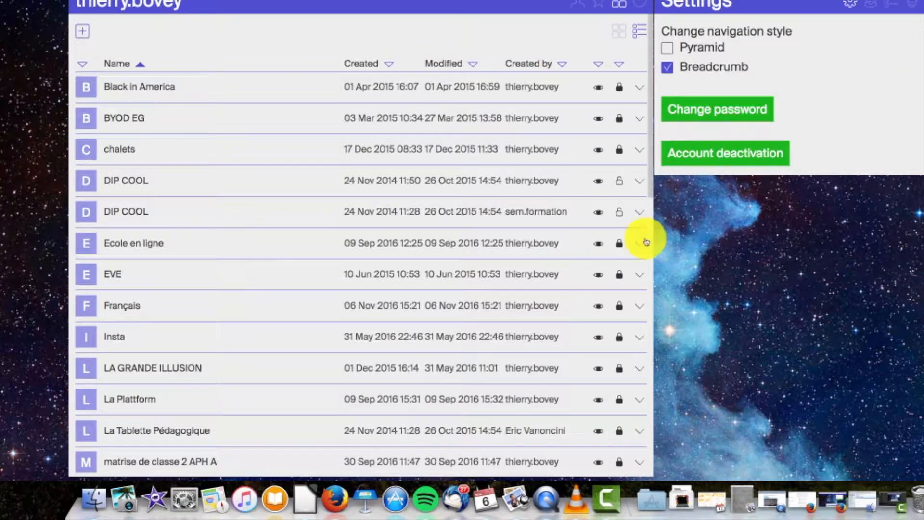
{"action": "scroll", "coordinate": [470, 231], "scroll_direction": "down", "scroll_amount": 15}
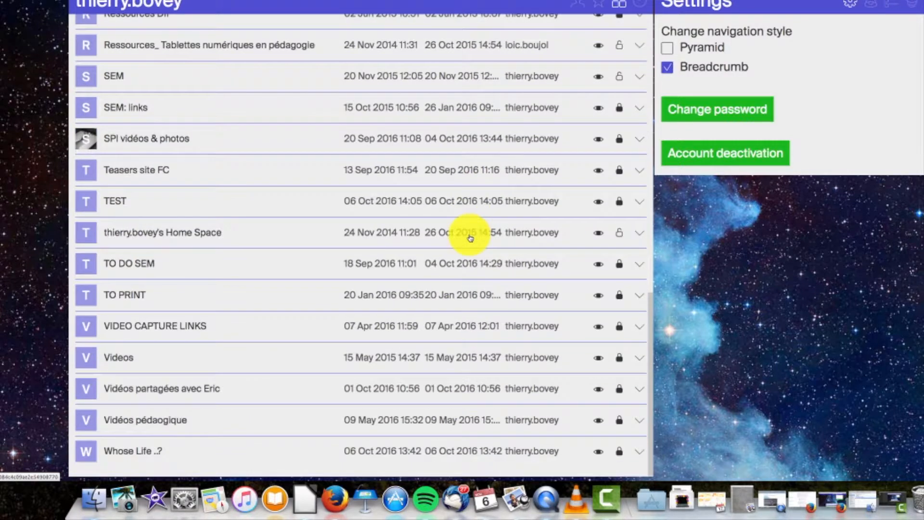
{"action": "scroll", "coordinate": [471, 238], "scroll_direction": "up", "scroll_amount": 5}
{"action": "scroll", "coordinate": [470, 239], "scroll_direction": "down", "scroll_amount": 5}
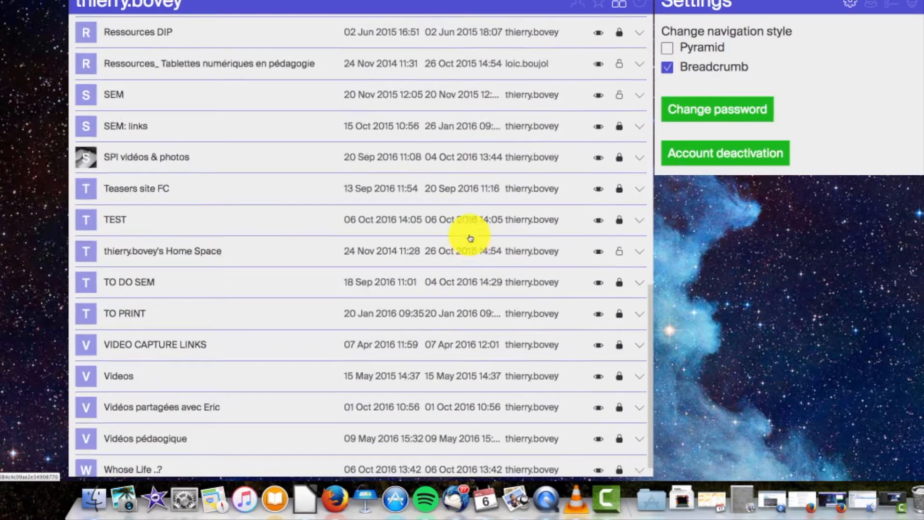
{"action": "scroll", "coordinate": [470, 238], "scroll_direction": "up", "scroll_amount": 15}
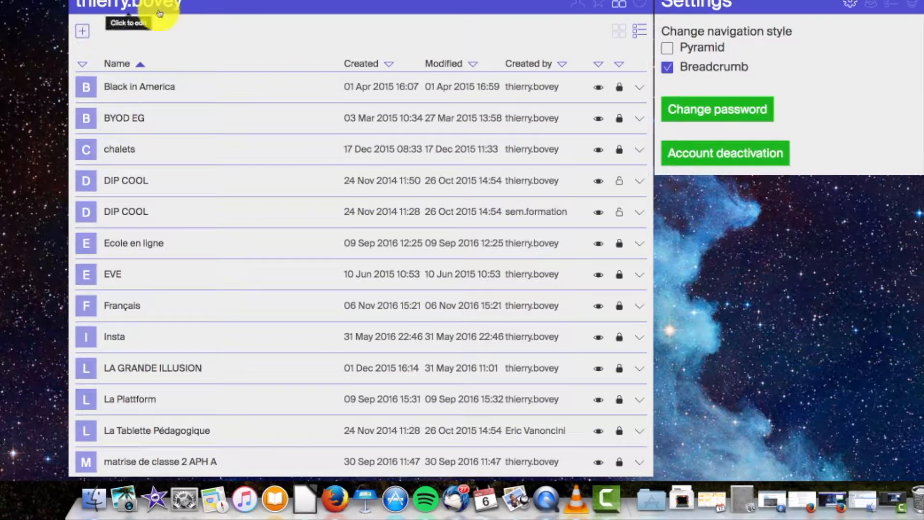
{"action": "scroll", "coordinate": [83, 26], "scroll_direction": "down", "scroll_amount": 1}
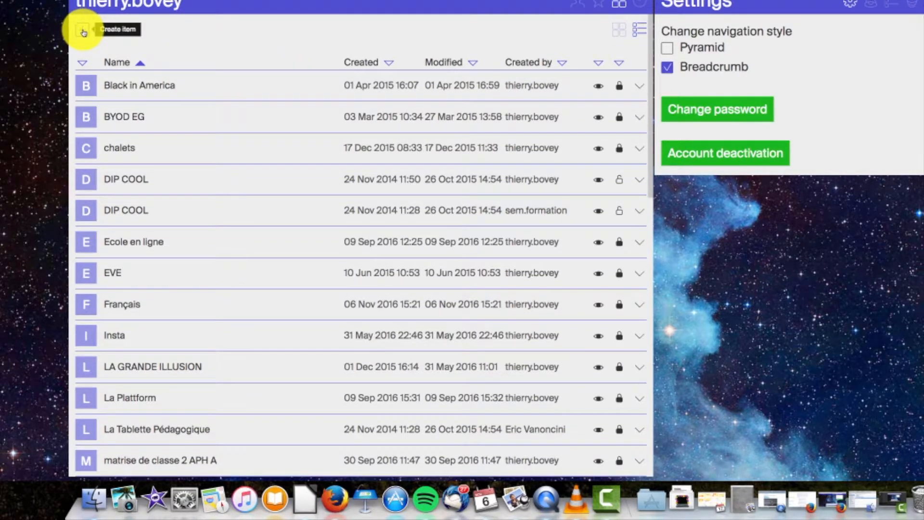
- Create a new space named Histoire and open it from the list of spaces
{"action": "left_click", "coordinate": [83, 32]}
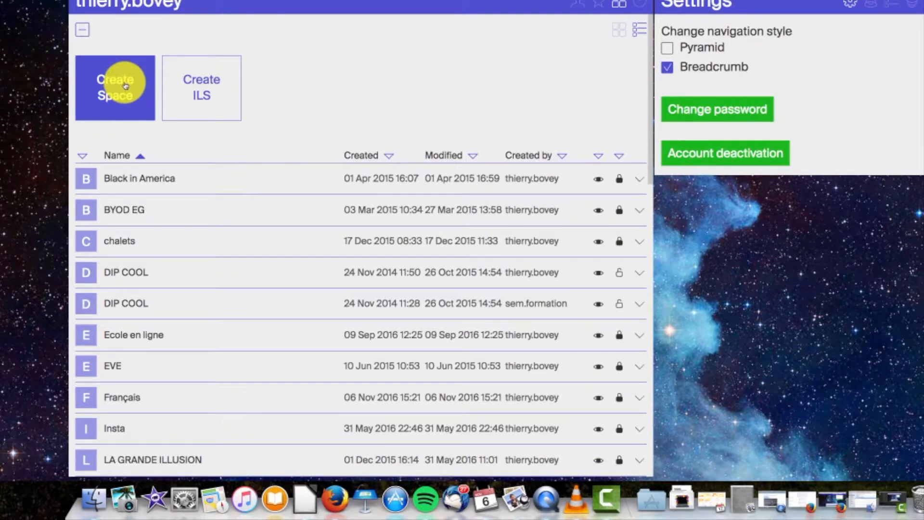
{"action": "left_click", "coordinate": [136, 106]}
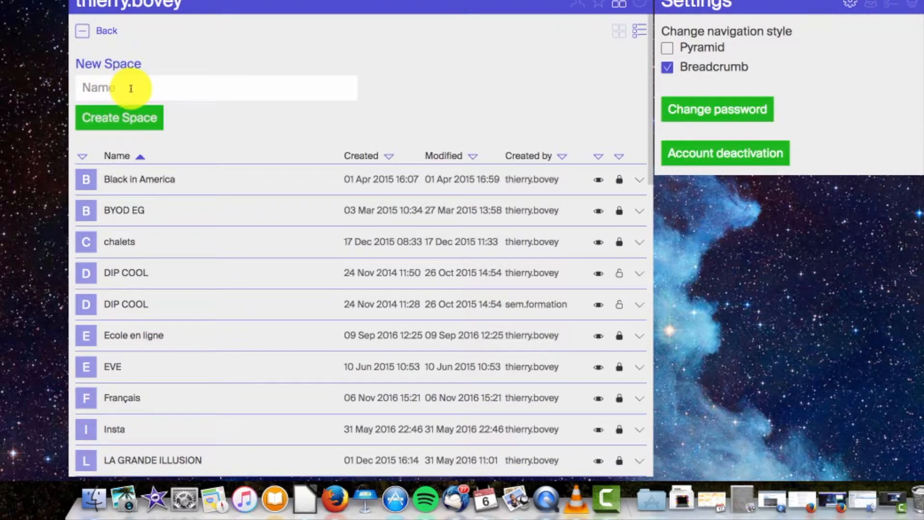
{"action": "left_click", "coordinate": [130, 88]}
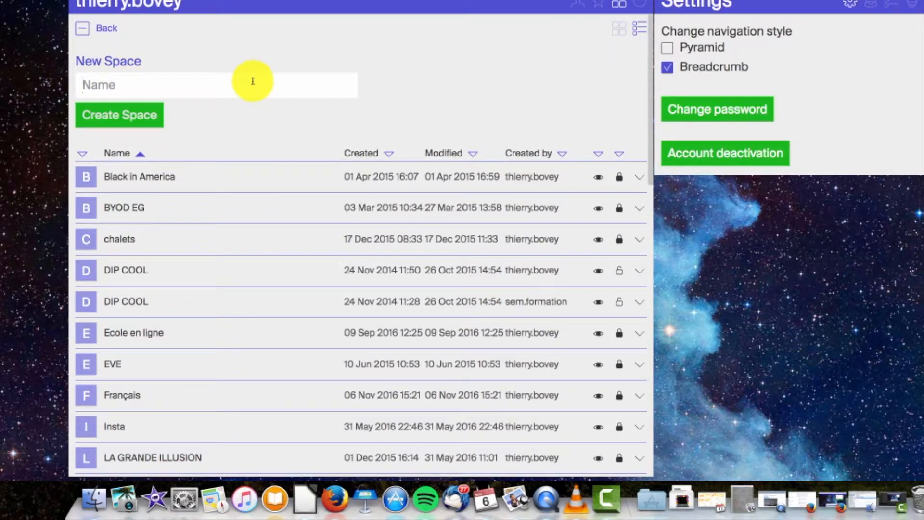
{"action": "type", "text": "Histoire"}
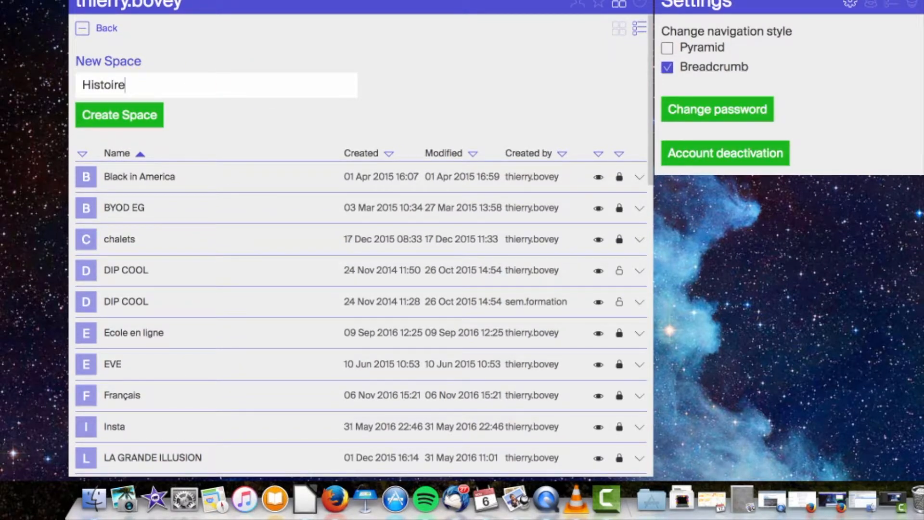
{"action": "left_click", "coordinate": [96, 116]}
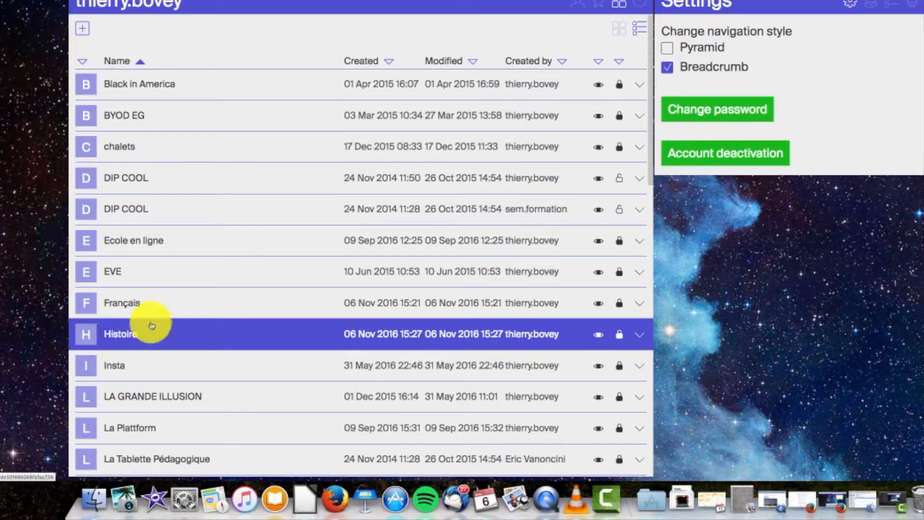
{"action": "left_click", "coordinate": [133, 335]}
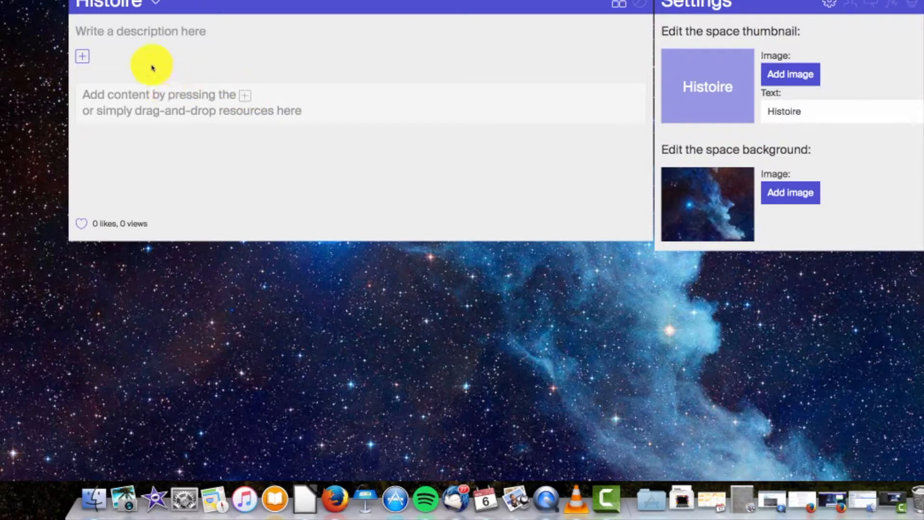
{"action": "left_click", "coordinate": [84, 58]}
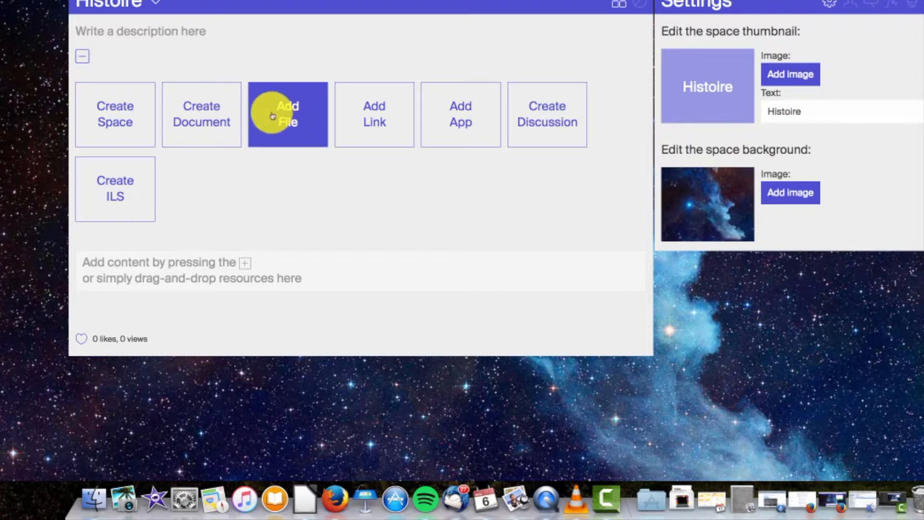
{"action": "left_click", "coordinate": [305, 128]}
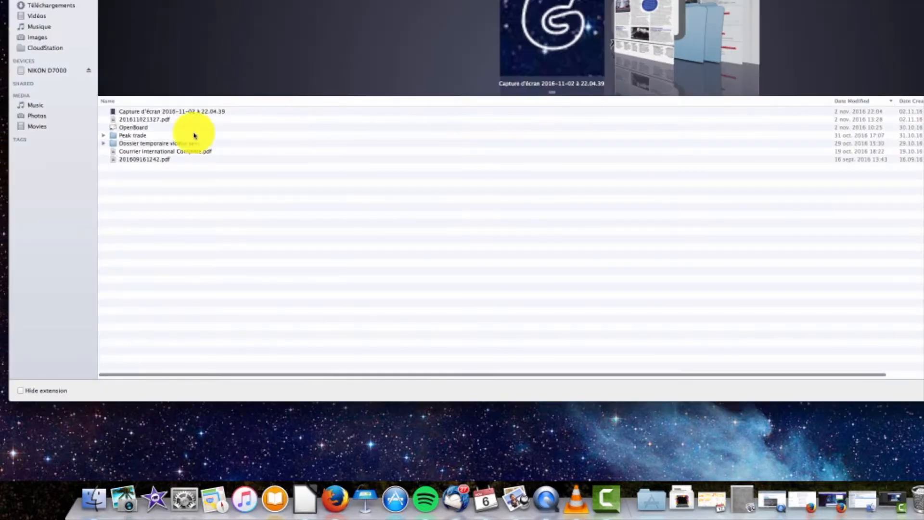
{"action": "left_click", "coordinate": [914, 388]}
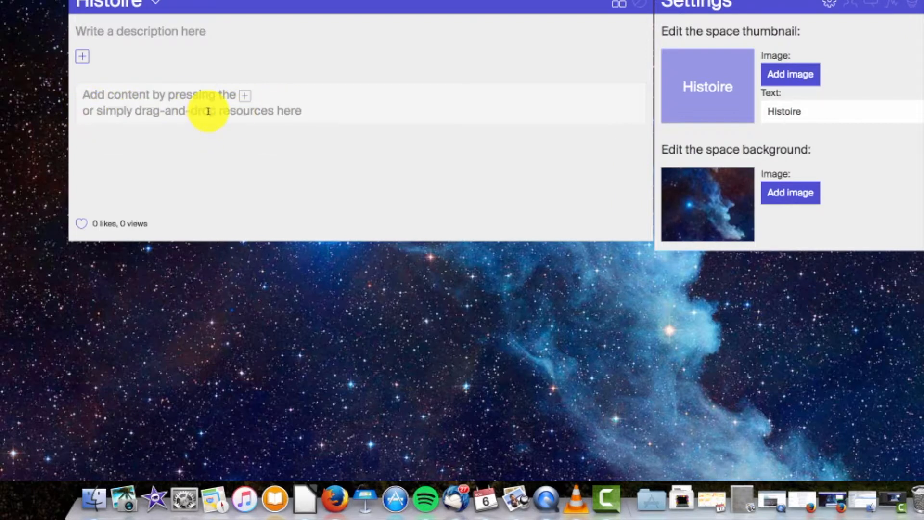
- Upload 201609161242.pdf from the Bureau folder in Finder into the Histoire space, and put the Finder window away
{"action": "left_click", "coordinate": [100, 497]}
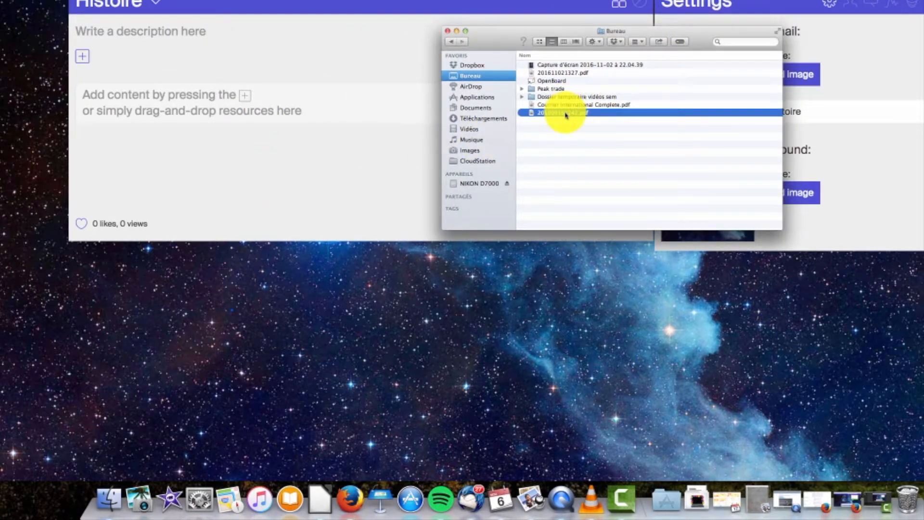
{"action": "left_click_drag", "start_coordinate": [566, 115], "coordinate": [200, 104]}
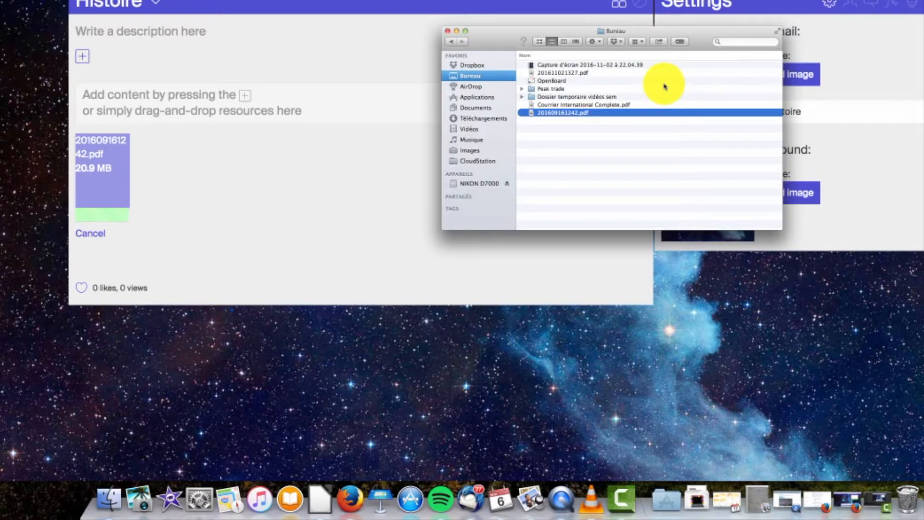
{"action": "left_click", "coordinate": [457, 31]}
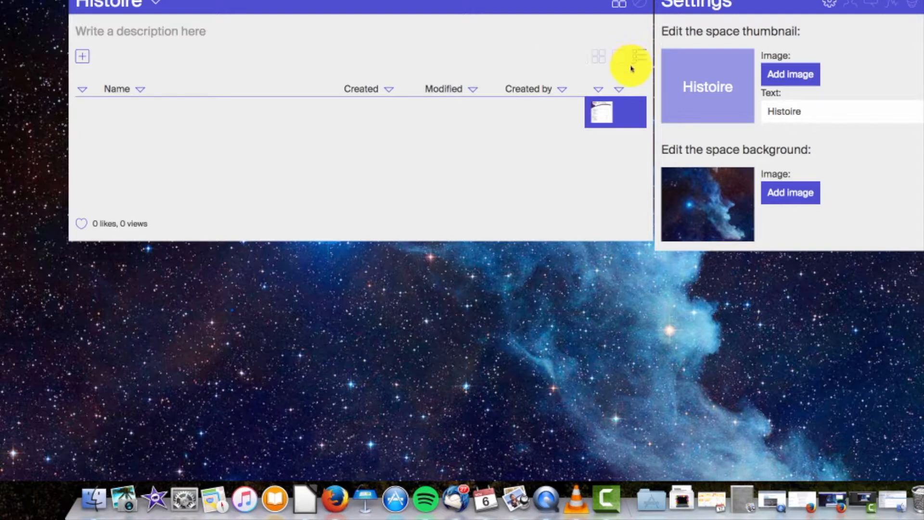
- Compare the list and thumbnail grid views of the Histoire space's contents, finishing in the thumbnail grid view
{"action": "left_click", "coordinate": [639, 58]}
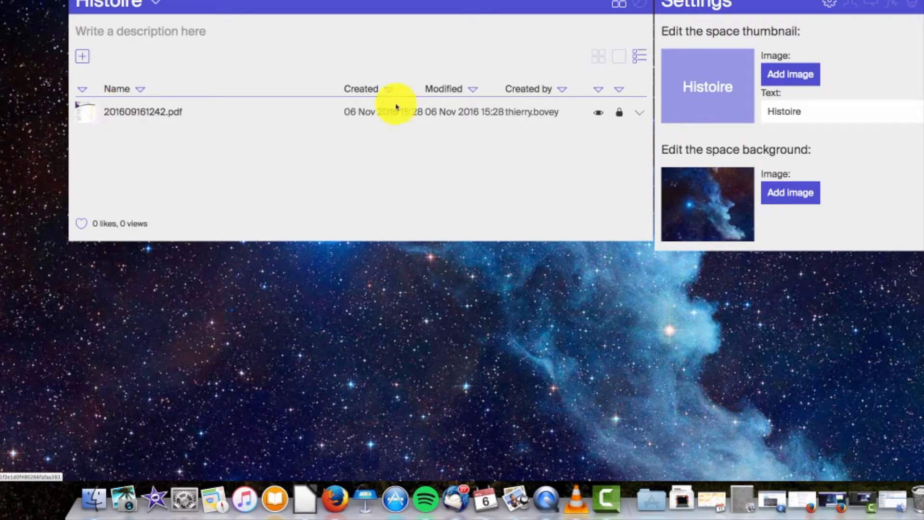
{"action": "left_click", "coordinate": [600, 57]}
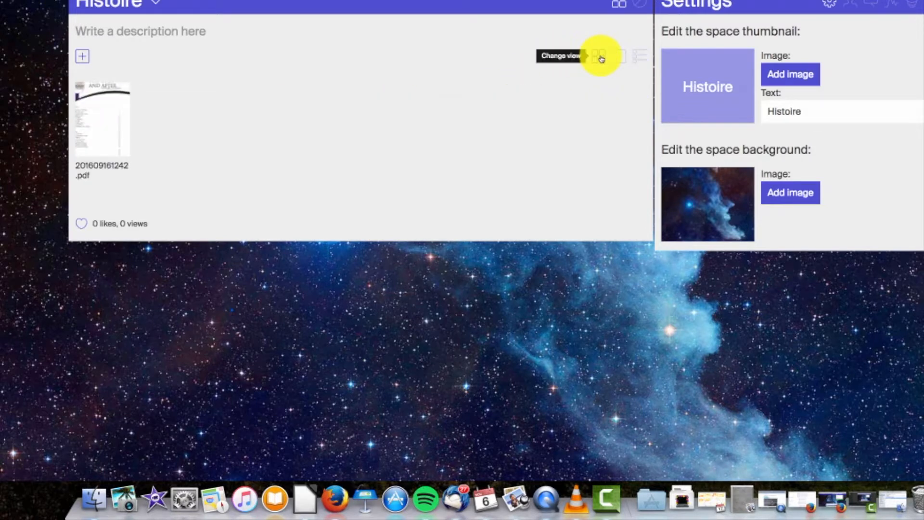
{"action": "mouse_move", "coordinate": [120, 91]}
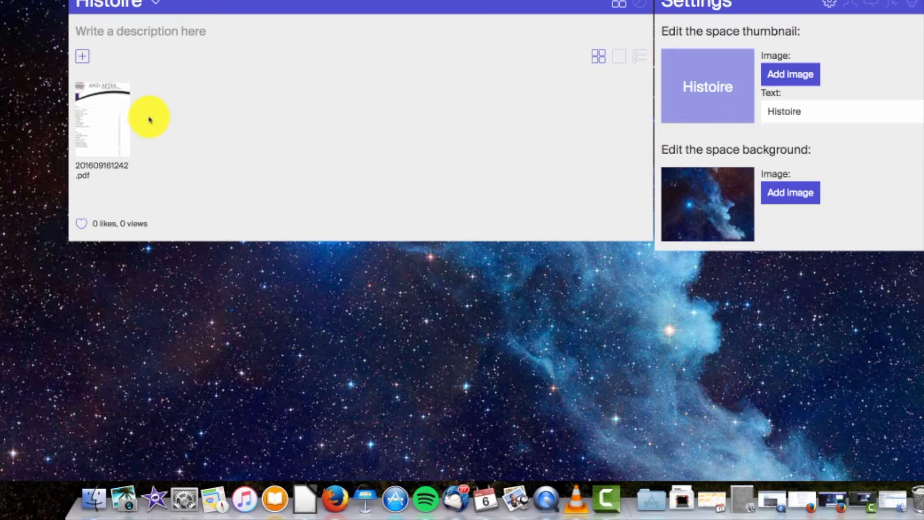
{"action": "left_click", "coordinate": [640, 62]}
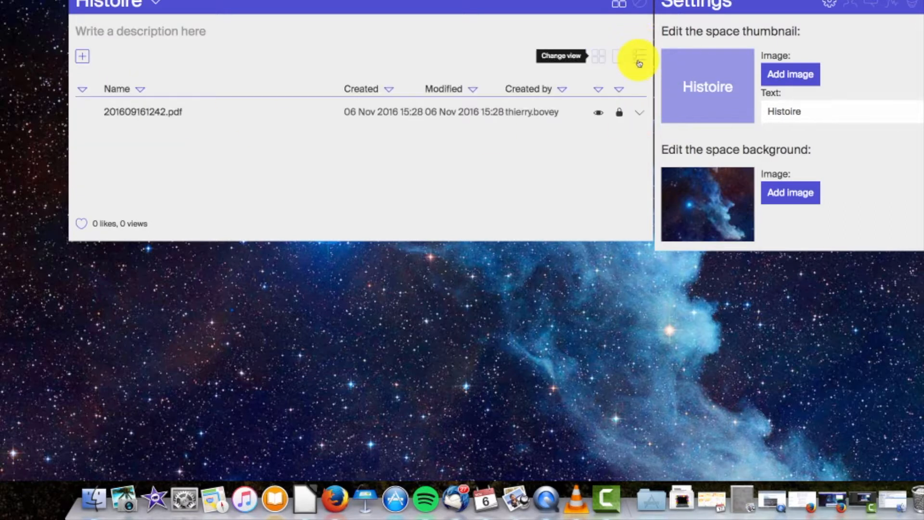
{"action": "left_click", "coordinate": [596, 57]}
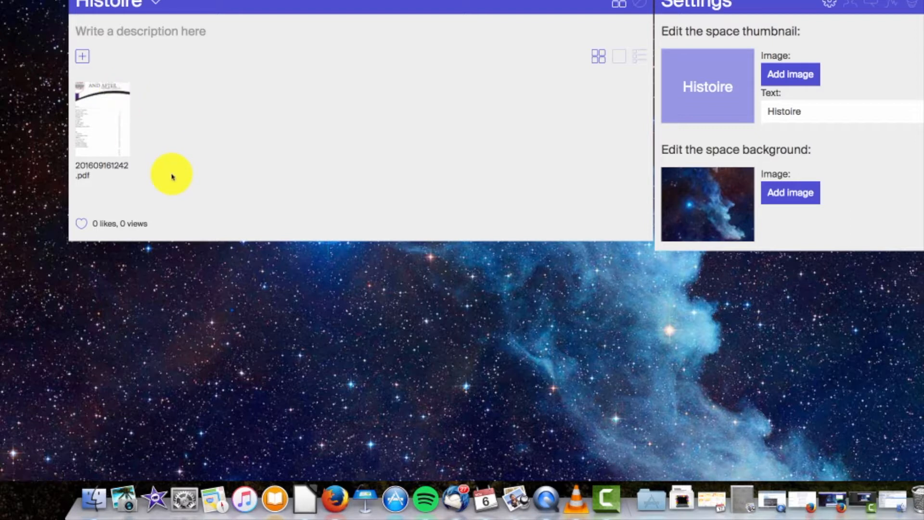
- Open 201609161242.pdf from the Histoire space and browse its pages in the built-in viewer
{"action": "left_click", "coordinate": [118, 134]}
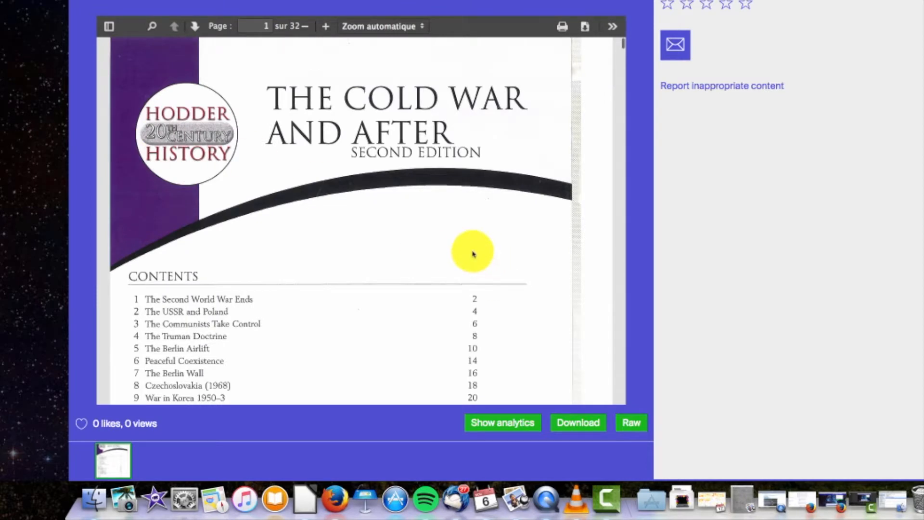
{"action": "scroll", "coordinate": [474, 254], "scroll_direction": "down", "scroll_amount": 20}
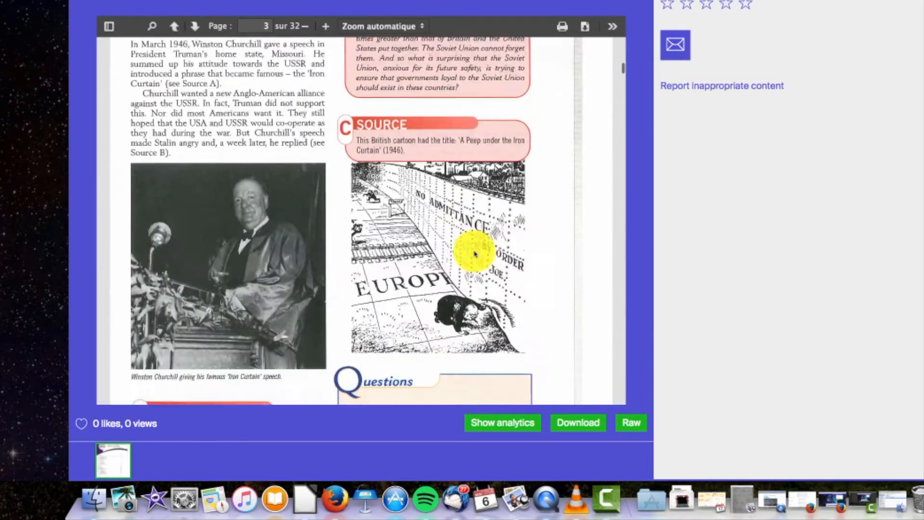
{"action": "scroll", "coordinate": [474, 254], "scroll_direction": "down", "scroll_amount": 15}
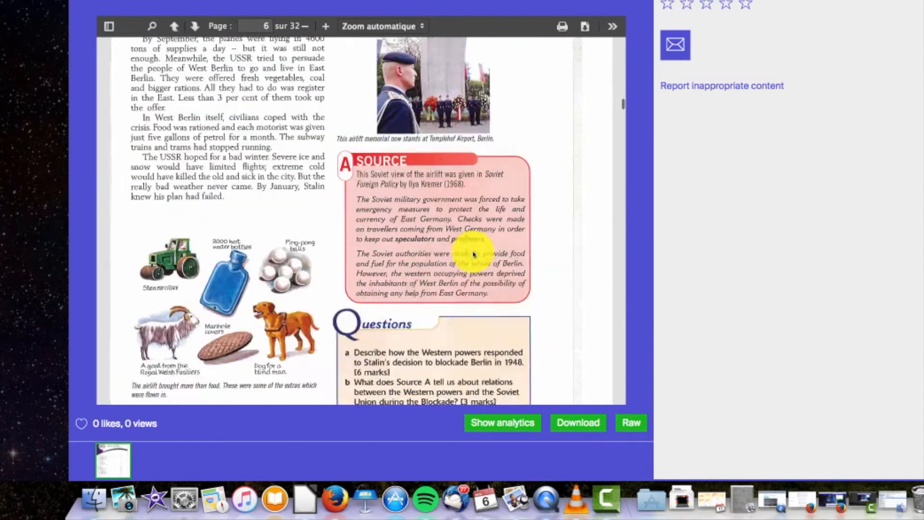